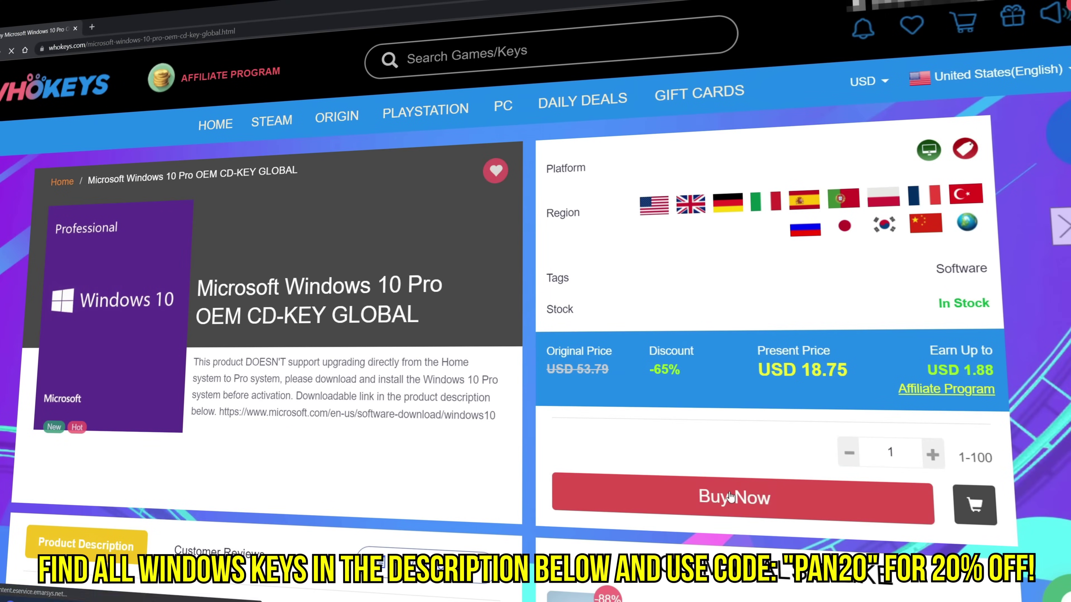
Check out the Windows 10 Pro key with discount code PAN20 and pay via PayPal
{"action": "left_click", "coordinate": [731, 498]}
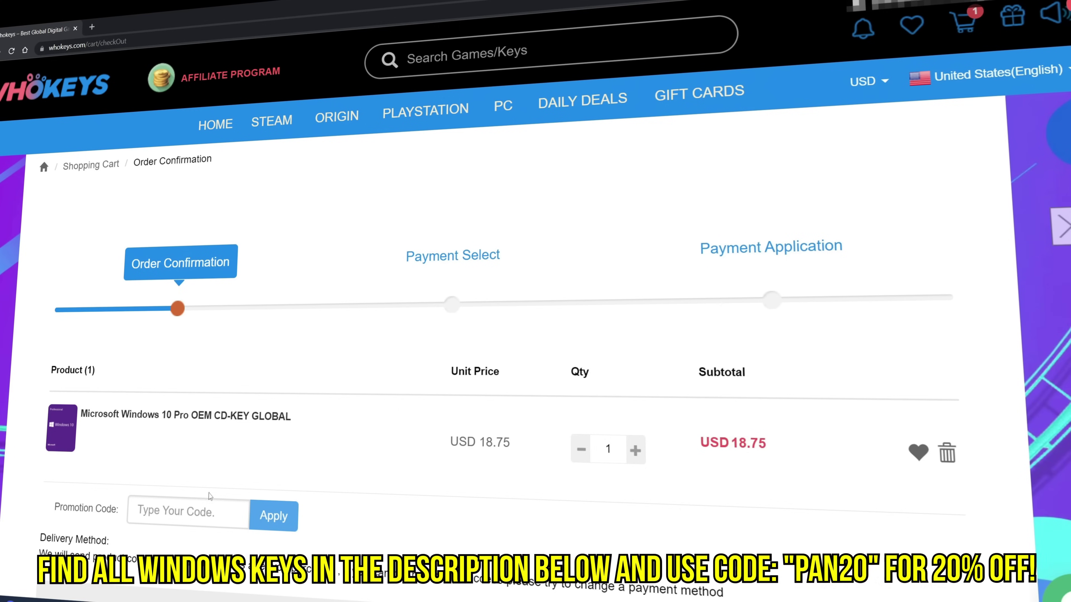
{"action": "left_click", "coordinate": [208, 511]}
{"action": "type", "text": "PAN20"}
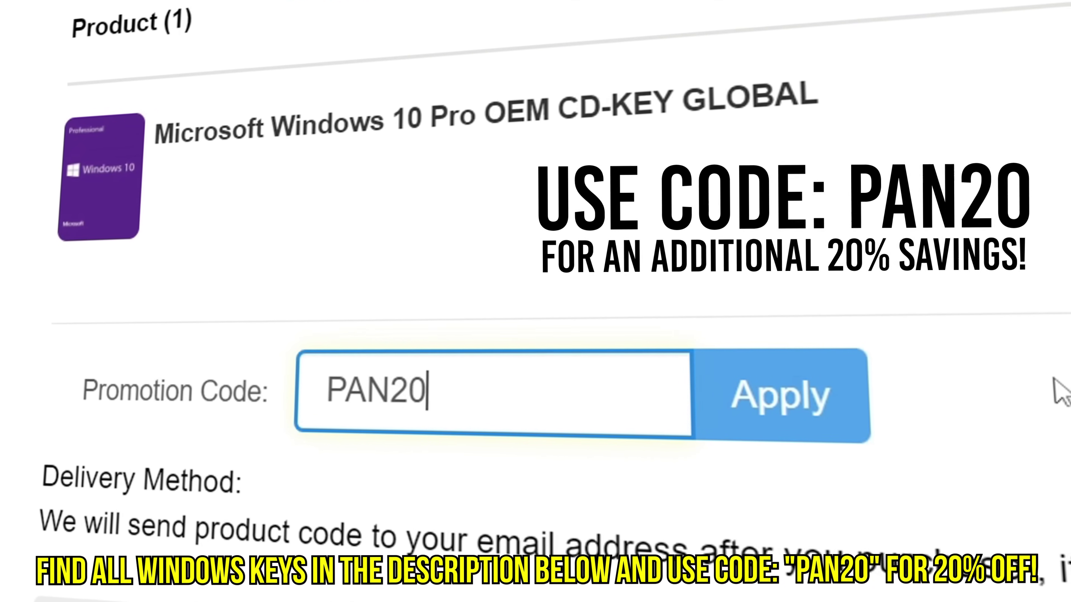
{"action": "left_click", "coordinate": [822, 399]}
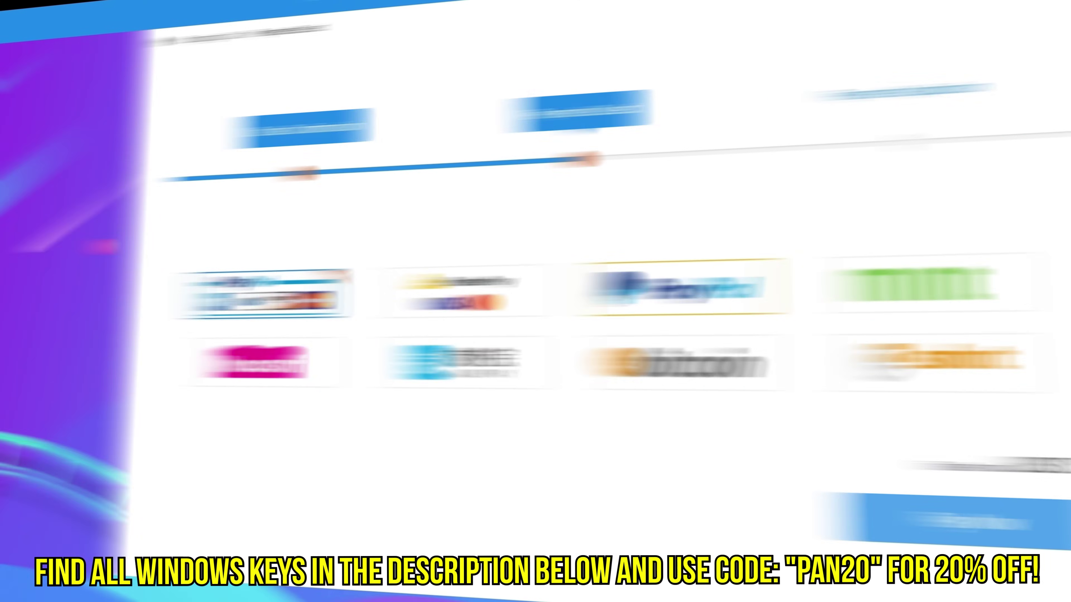
{"action": "left_click", "coordinate": [877, 514]}
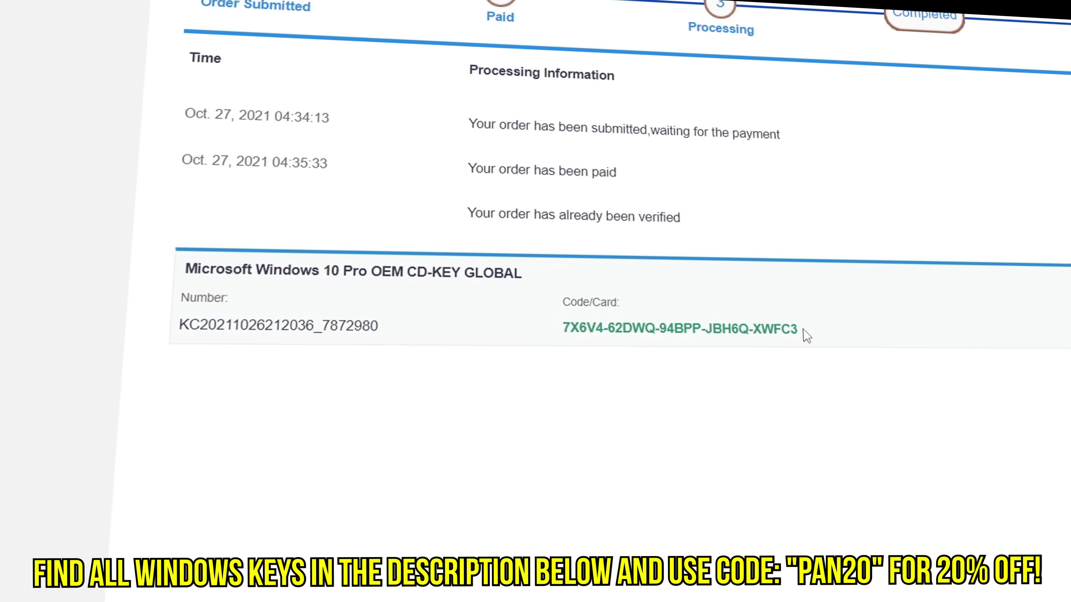
Copy the delivered product key and start changing the product key in Windows activation
{"action": "left_click_drag", "start_coordinate": [804, 334], "coordinate": [542, 328]}
{"action": "right_click", "coordinate": [716, 337]}
{"action": "left_click", "coordinate": [753, 348]}
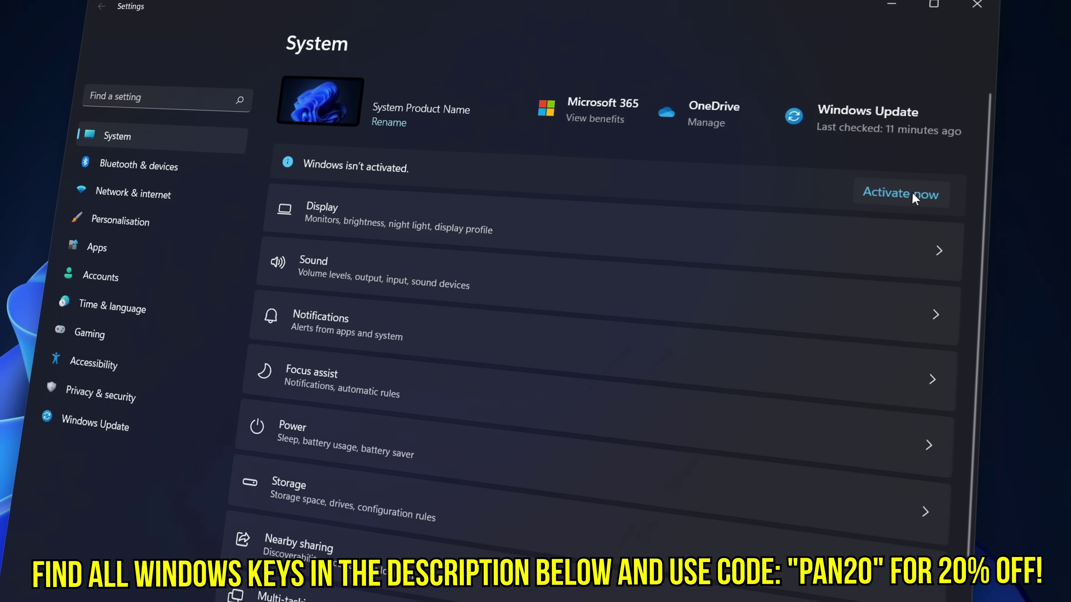
{"action": "left_click", "coordinate": [912, 192]}
{"action": "left_click", "coordinate": [879, 229]}
Paste the purchased Windows 10 Pro key and submit it for activation
{"action": "key", "text": "ctrl+v"}
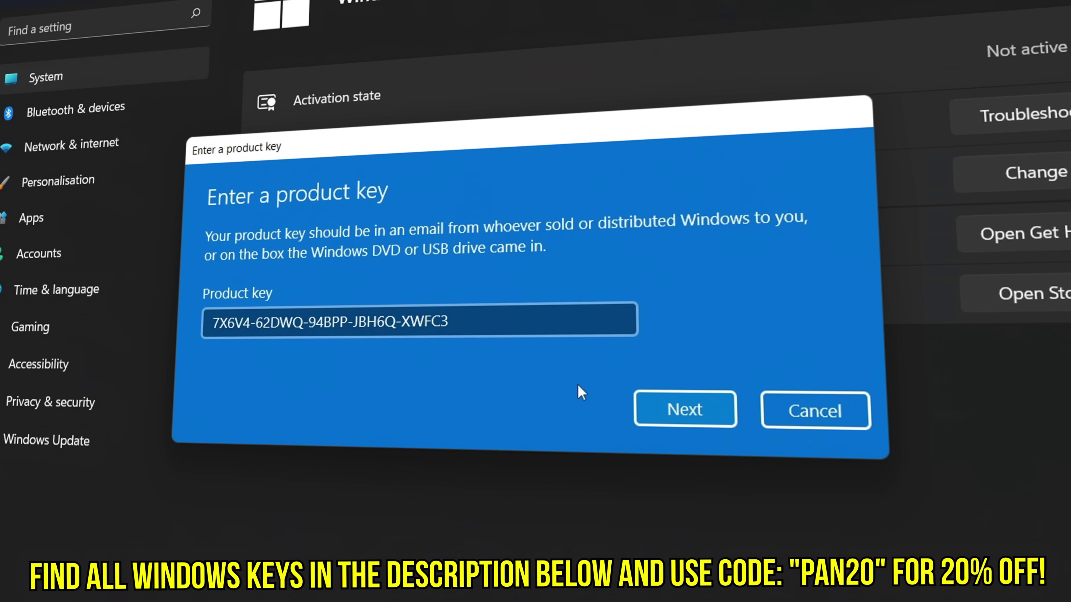
{"action": "left_click", "coordinate": [668, 410]}
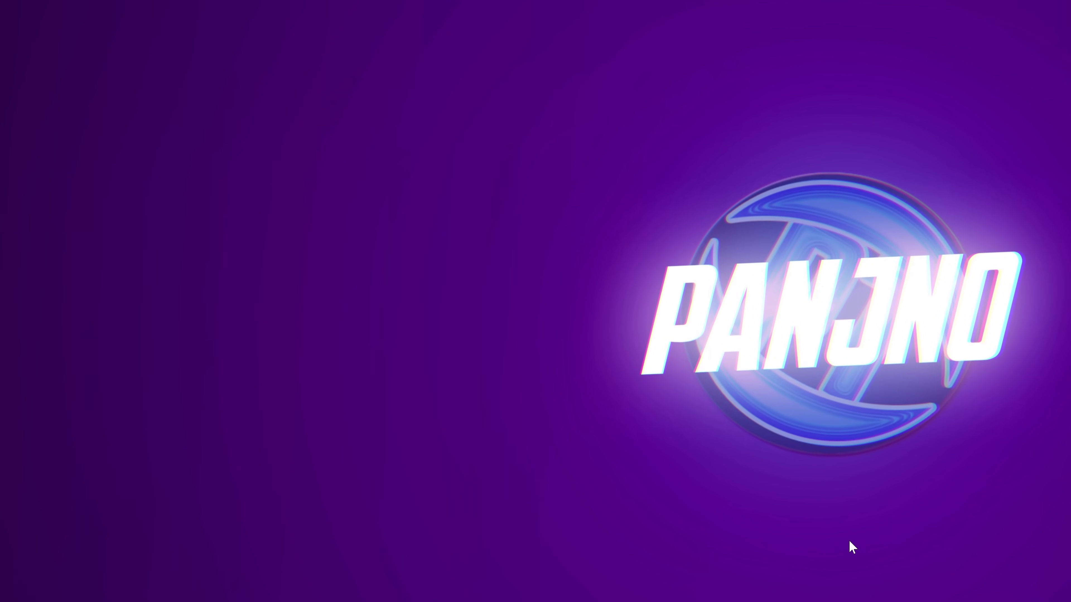
In display 2's advanced display settings, choose the 239.97 Hz refresh rate
{"action": "right_click", "coordinate": [443, 397]}
{"action": "left_click", "coordinate": [522, 325]}
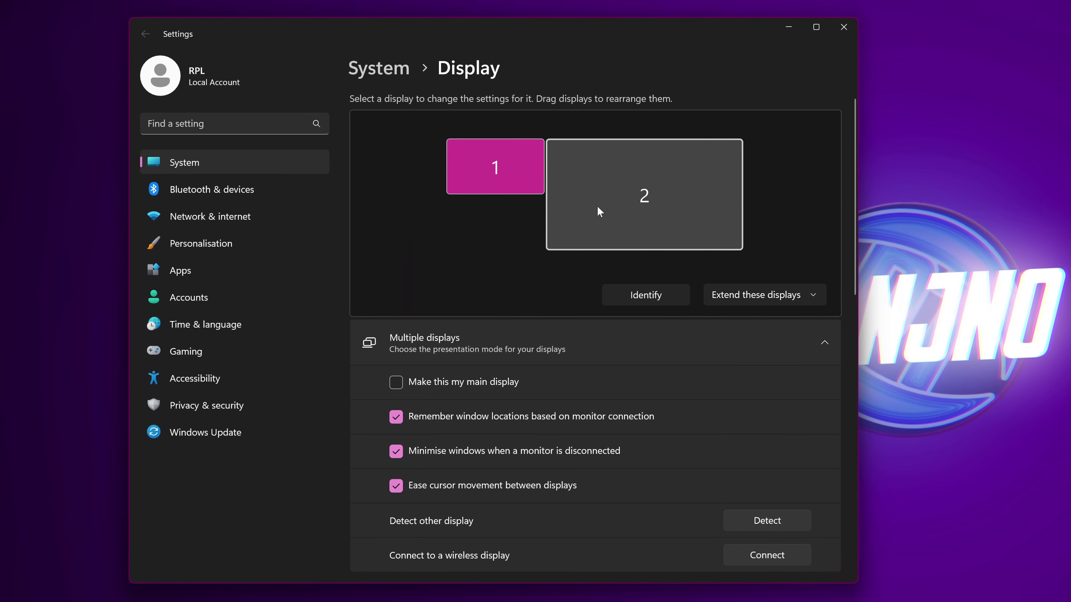
{"action": "left_click", "coordinate": [612, 210]}
{"action": "scroll", "coordinate": [488, 245], "scroll_direction": "down", "scroll_amount": 5}
{"action": "scroll", "coordinate": [488, 242], "scroll_direction": "down", "scroll_amount": 4}
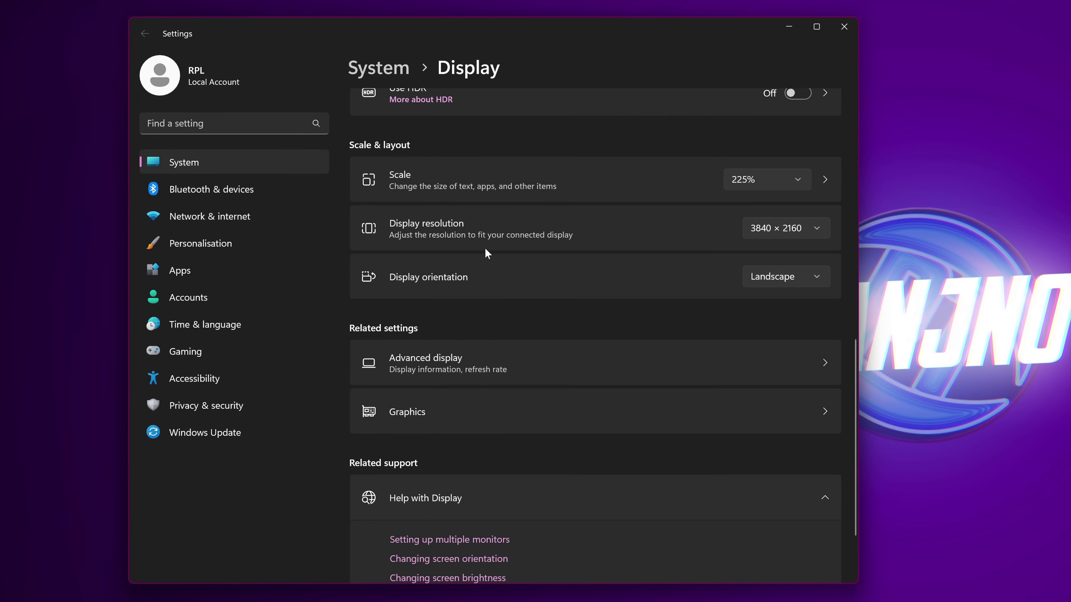
{"action": "left_click", "coordinate": [471, 370]}
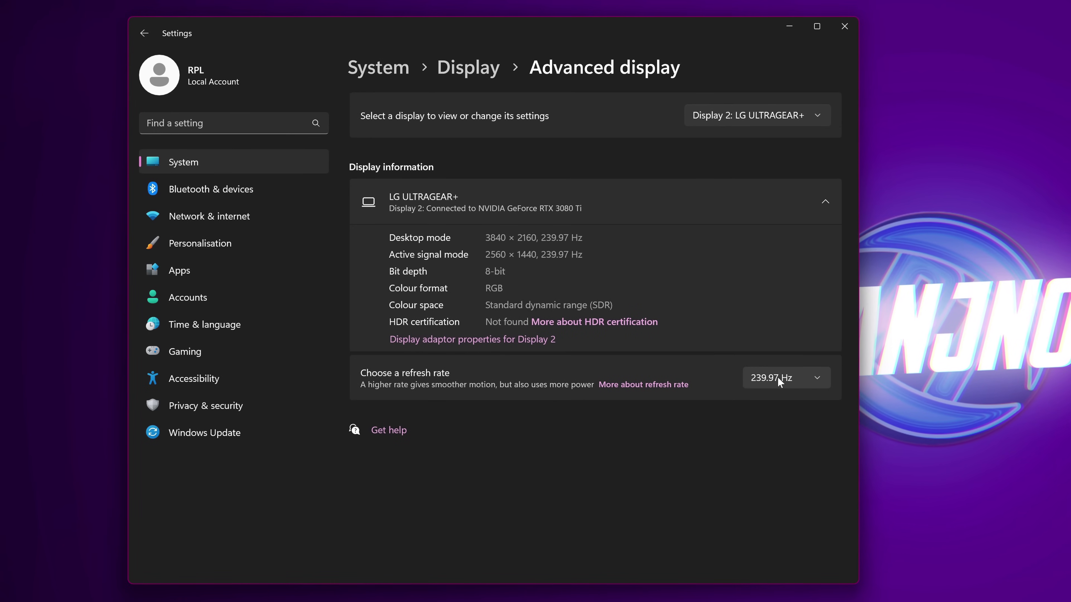
{"action": "left_click", "coordinate": [768, 377]}
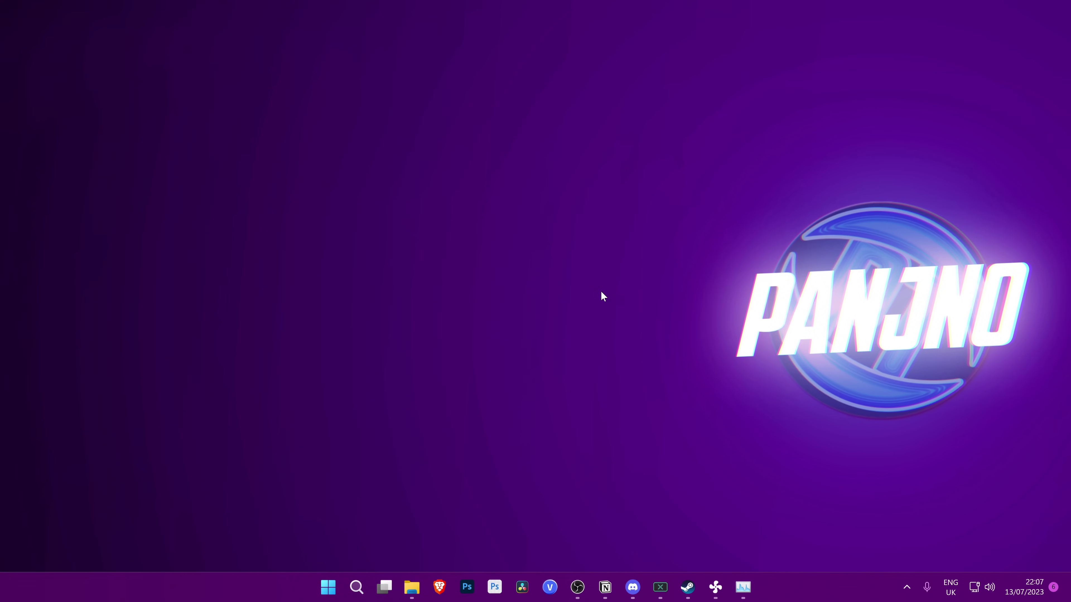
Launch NVIDIA Control Panel from the desktop's Show more options menu and go to Set up G-SYNC
{"action": "right_click", "coordinate": [582, 292]}
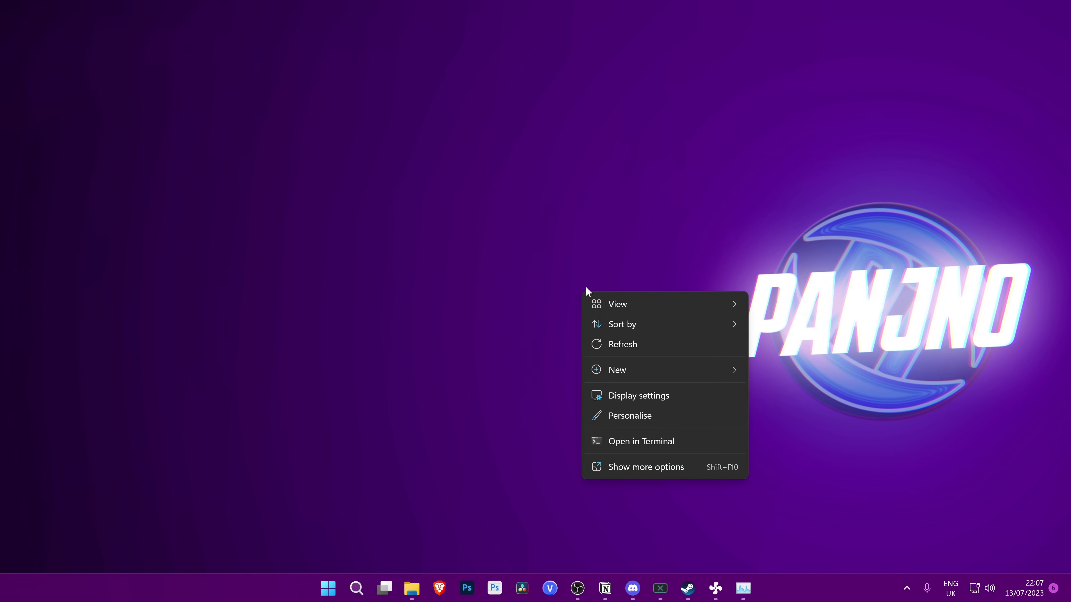
{"action": "left_click", "coordinate": [657, 468]}
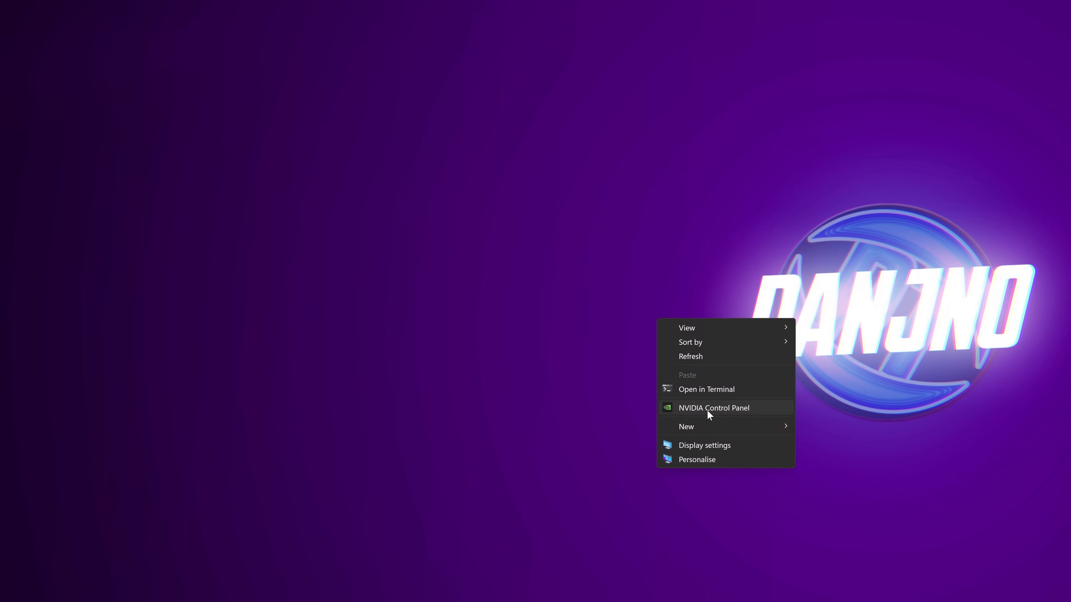
{"action": "left_click", "coordinate": [687, 409]}
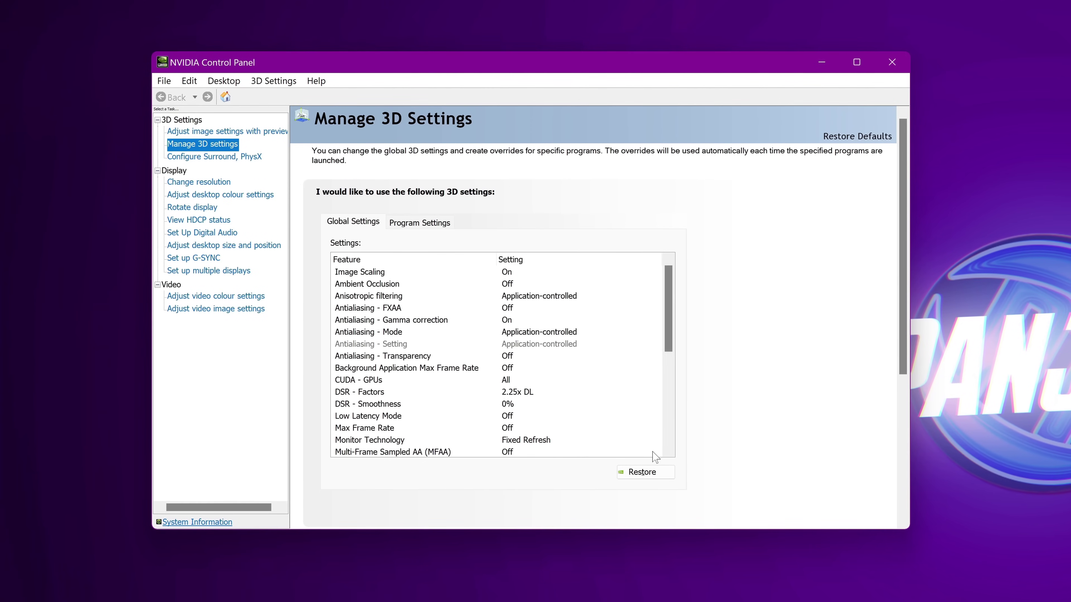
{"action": "left_click", "coordinate": [190, 259]}
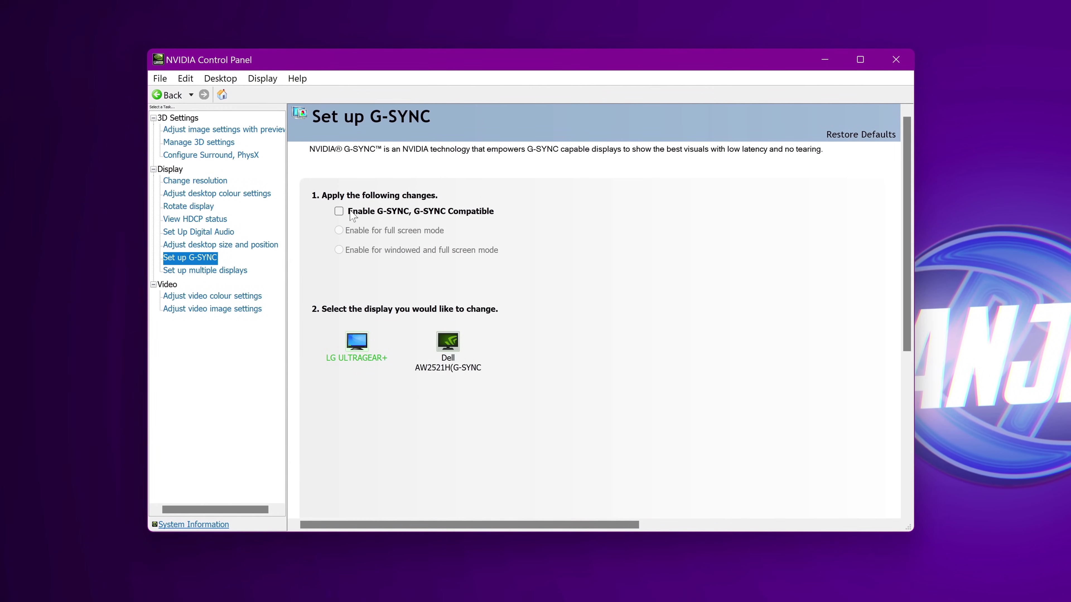
Enable G-SYNC, G-SYNC Compatible for windowed and full screen mode and apply it
{"action": "left_click", "coordinate": [339, 212]}
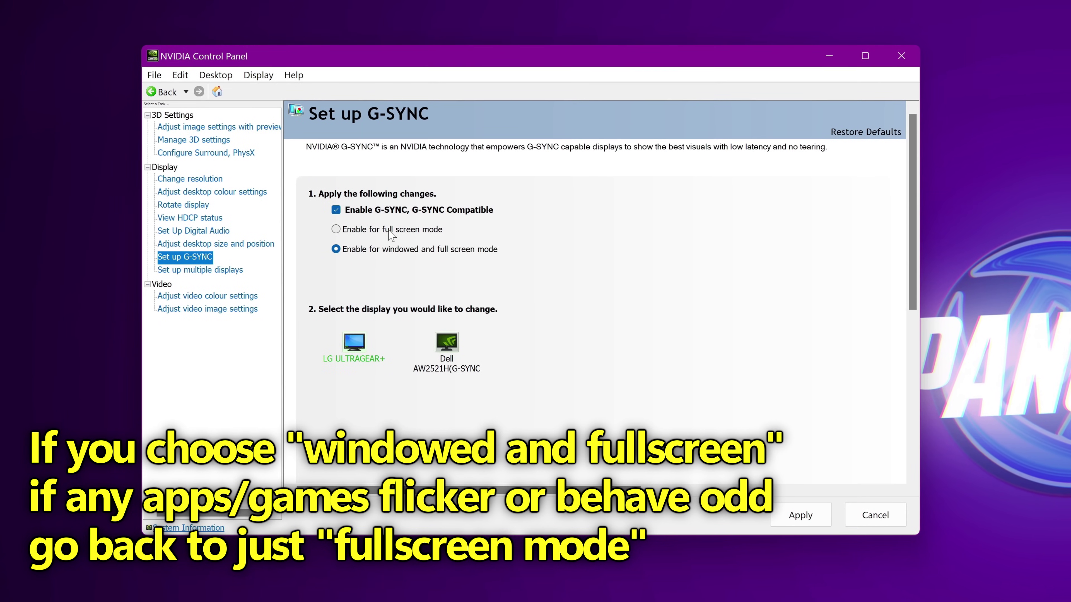
{"action": "left_click", "coordinate": [813, 514]}
{"action": "left_click", "coordinate": [207, 127]}
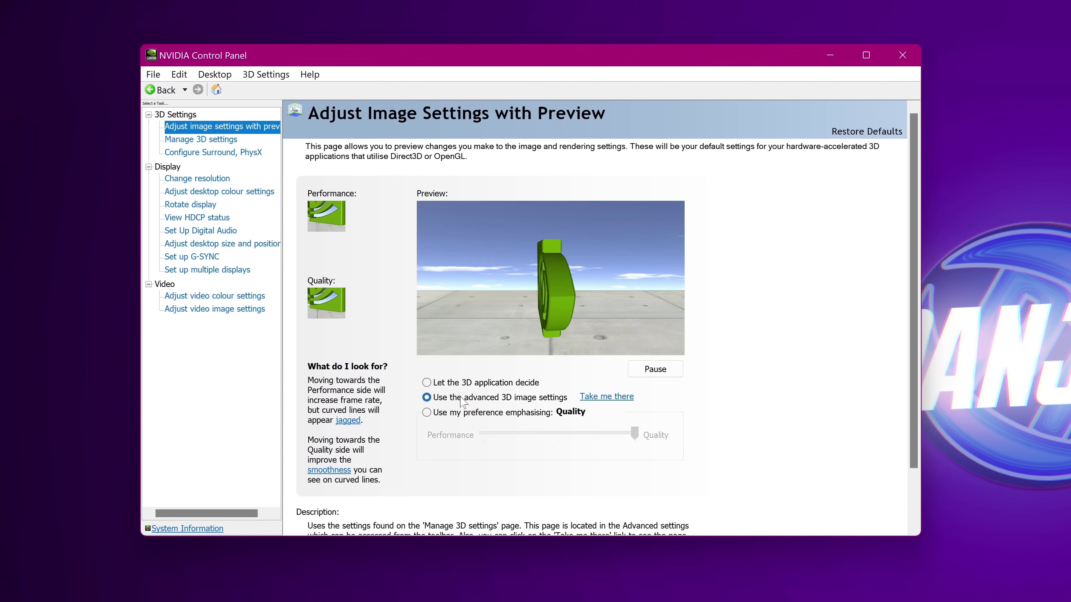
Select 'Use the advanced 3D image settings', then go to Manage 3D Settings
{"action": "left_click", "coordinate": [494, 400]}
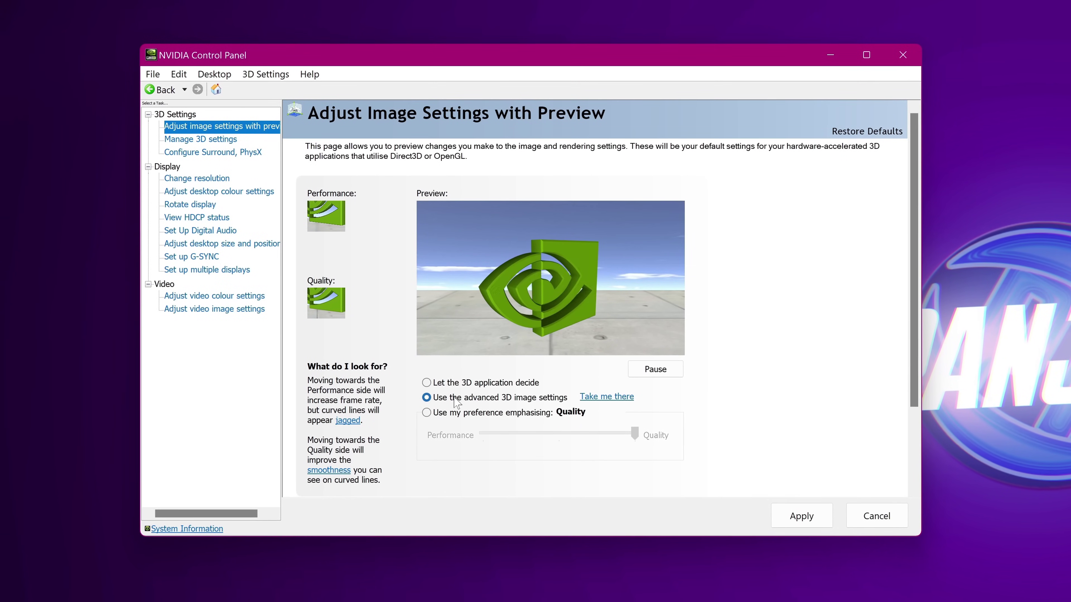
{"action": "left_click", "coordinate": [202, 140]}
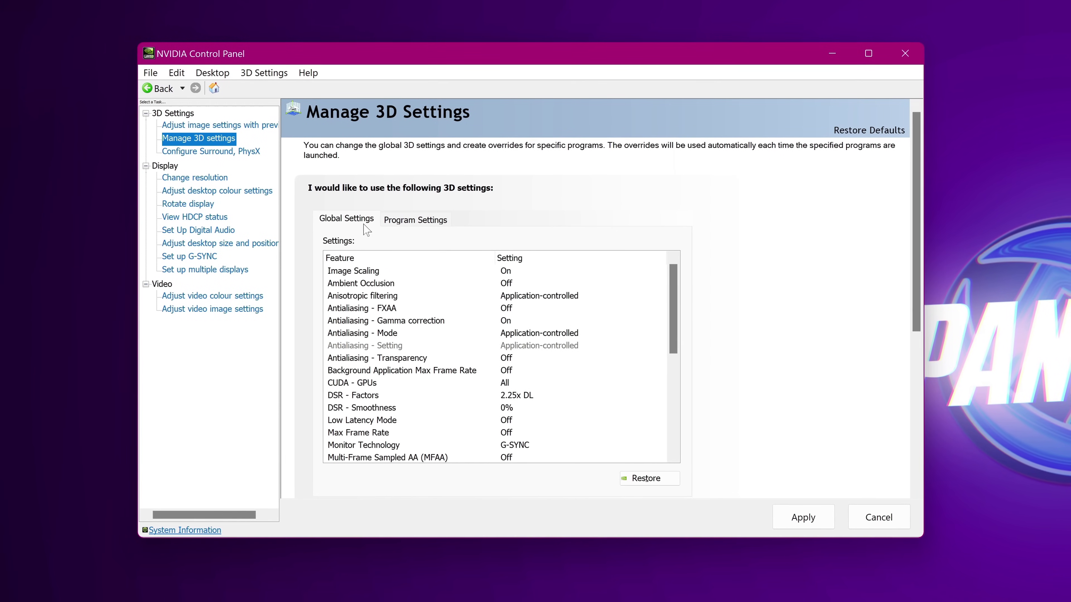
Keep Monitor Technology at G-SYNC and Preferred refresh rate at Highest available
{"action": "left_click", "coordinate": [348, 449]}
{"action": "left_click", "coordinate": [540, 445]}
{"action": "left_click", "coordinate": [526, 458]}
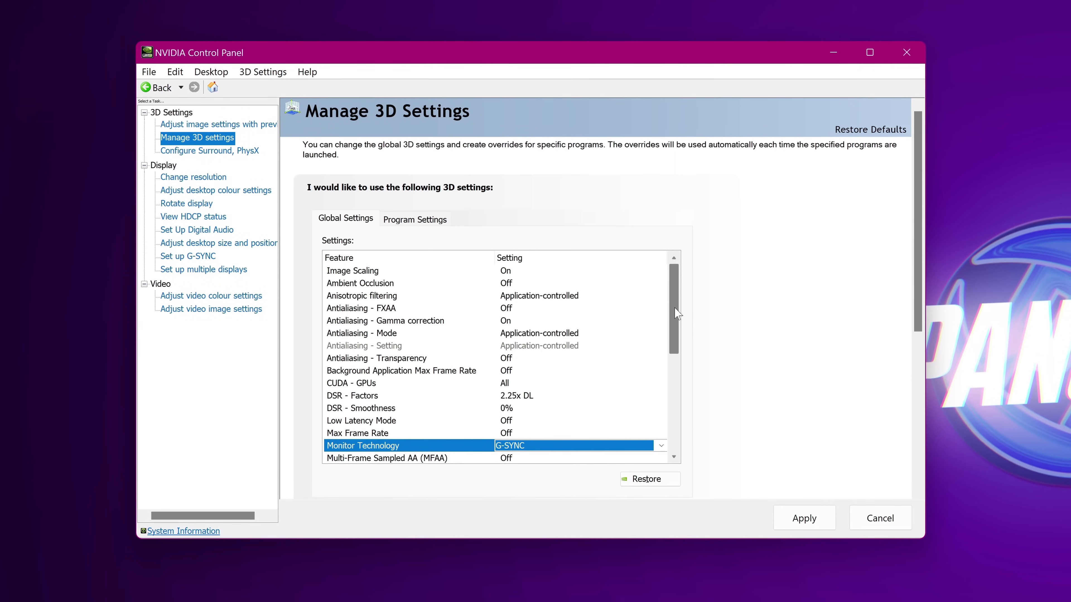
{"action": "scroll", "coordinate": [676, 314], "scroll_direction": "down", "scroll_amount": 4}
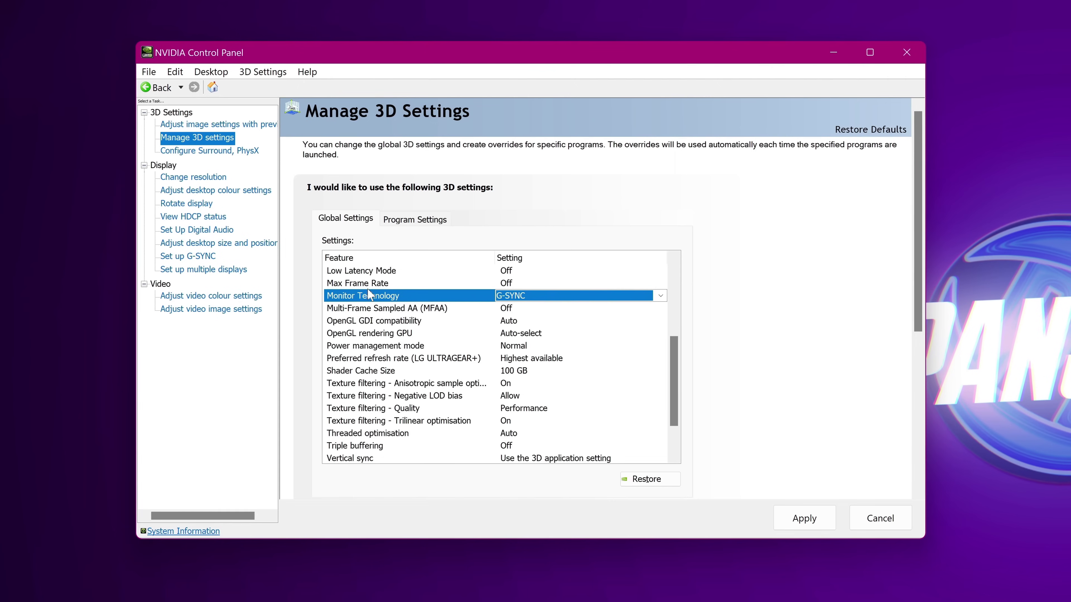
{"action": "left_click", "coordinate": [518, 361]}
{"action": "left_click", "coordinate": [541, 375]}
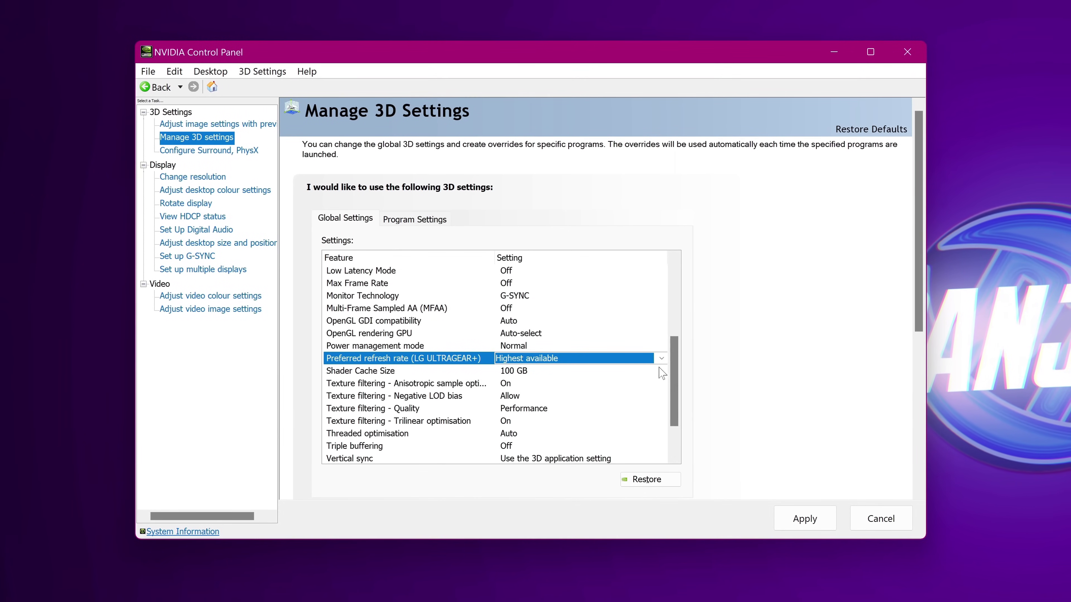
Set the global Vertical sync setting to On
{"action": "scroll", "coordinate": [674, 397], "scroll_direction": "down", "scroll_amount": 2}
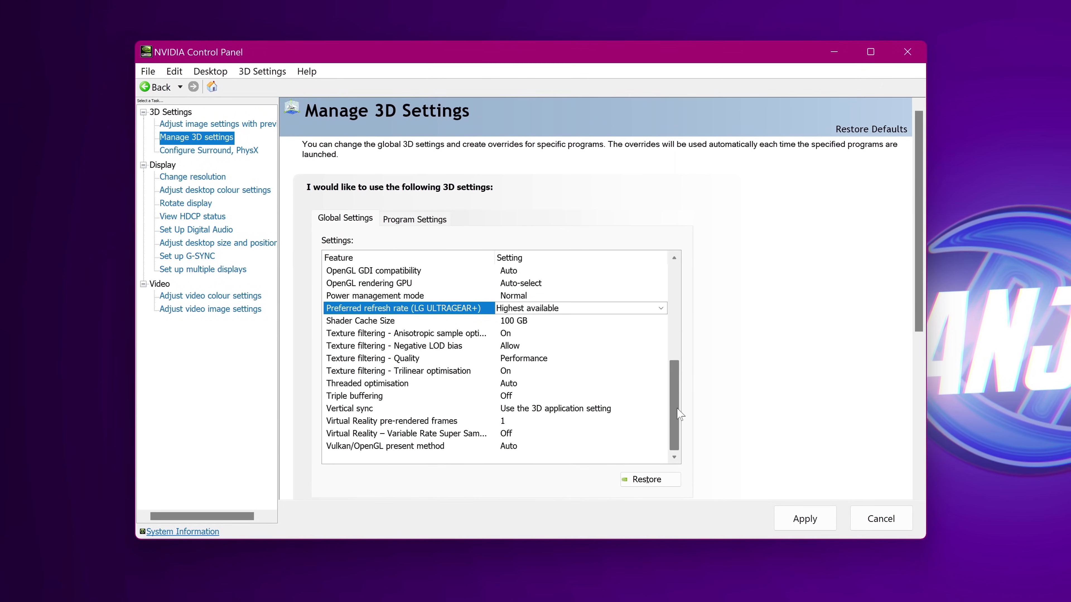
{"action": "left_click", "coordinate": [354, 409]}
{"action": "left_click", "coordinate": [527, 408]}
{"action": "left_click", "coordinate": [522, 446]}
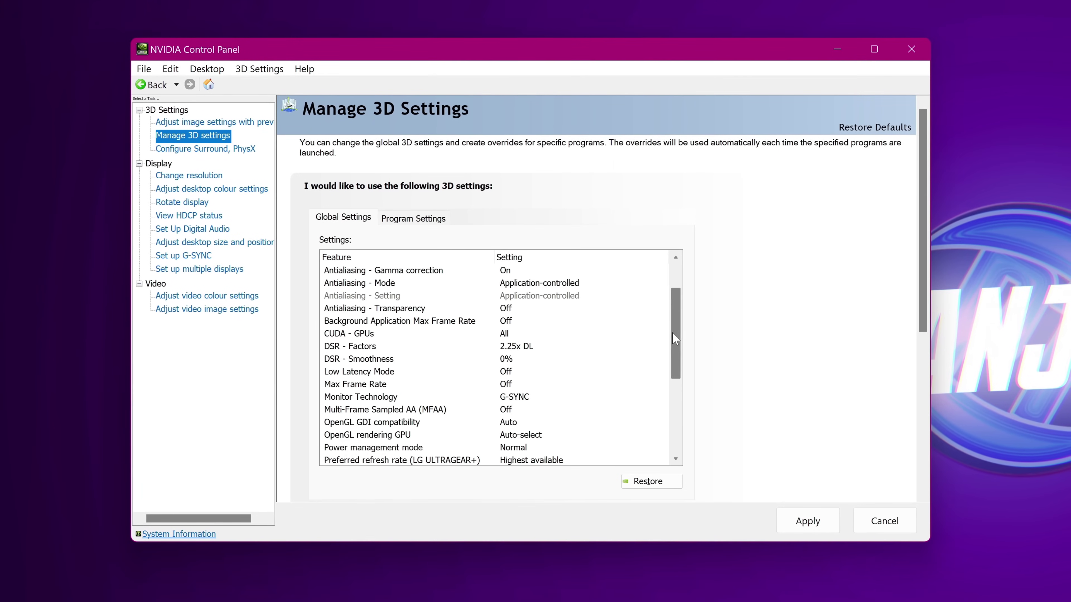
Choose Ultra for Low Latency Mode in the global 3D settings
{"action": "left_click_drag", "start_coordinate": [673, 334], "coordinate": [677, 337]}
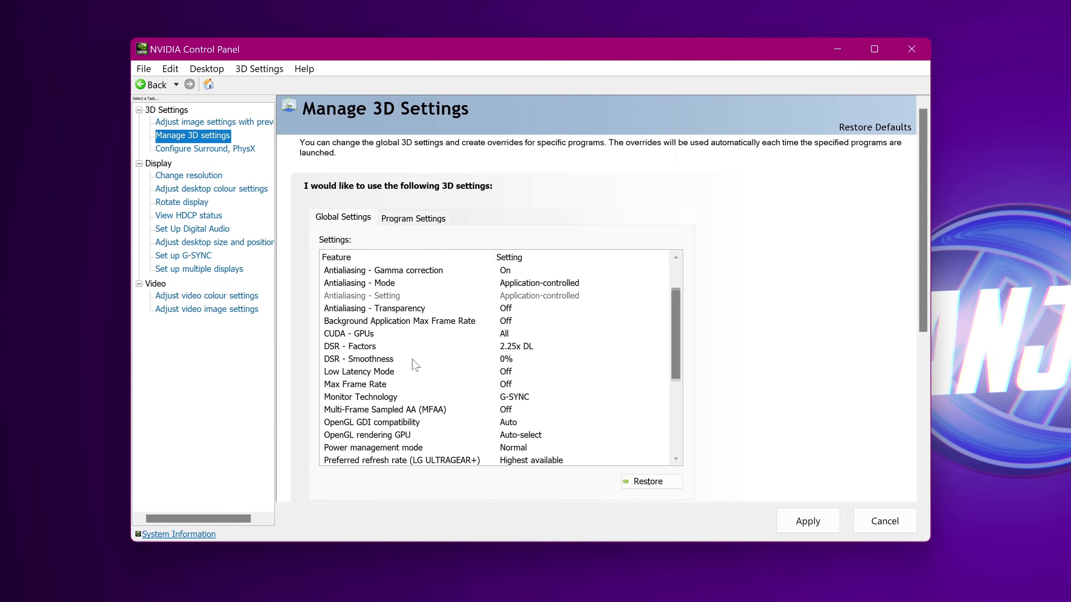
{"action": "left_click", "coordinate": [514, 373]}
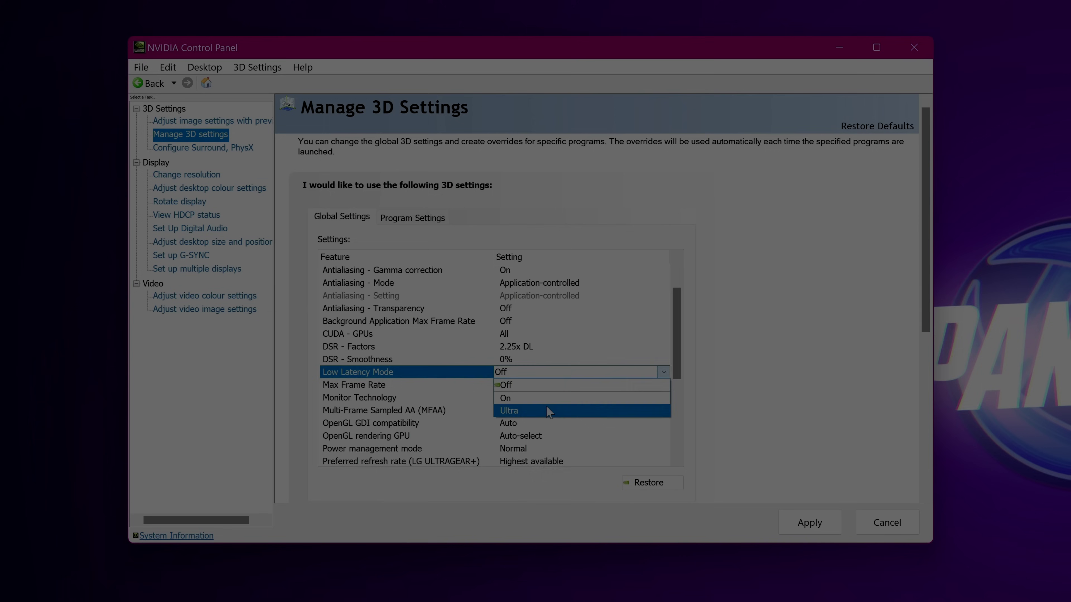
{"action": "left_click", "coordinate": [545, 412]}
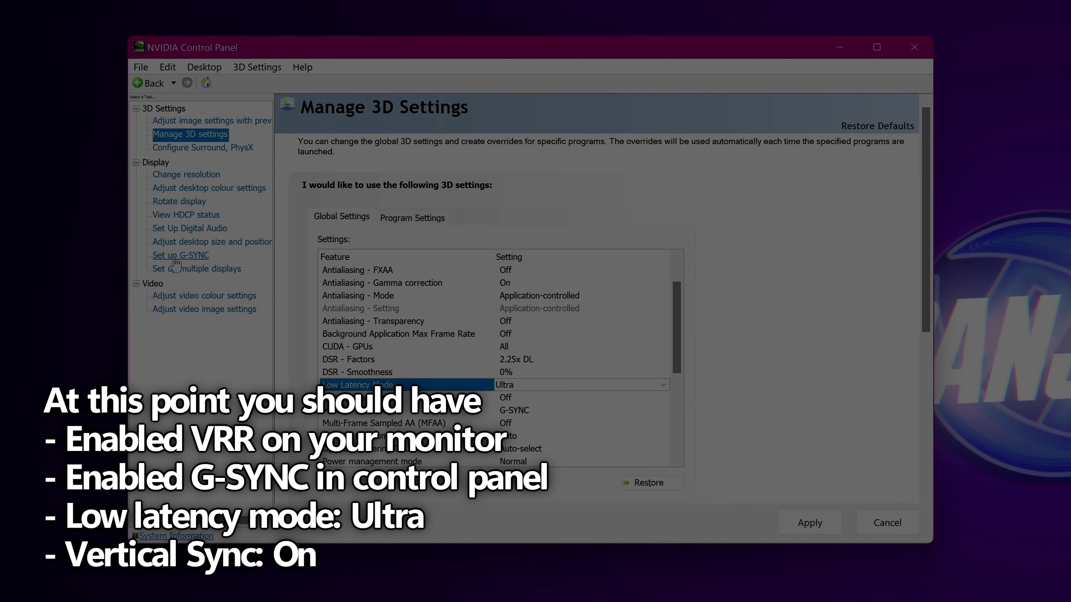
{"action": "scroll", "coordinate": [547, 417], "scroll_direction": "up", "scroll_amount": 1}
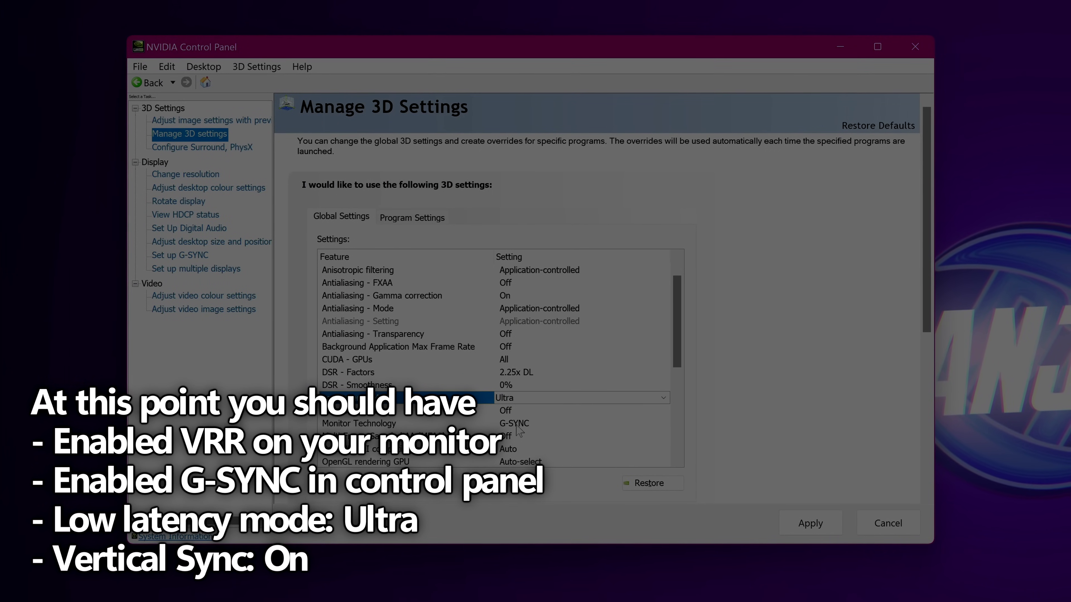
{"action": "scroll", "coordinate": [398, 424], "scroll_direction": "down", "scroll_amount": 5}
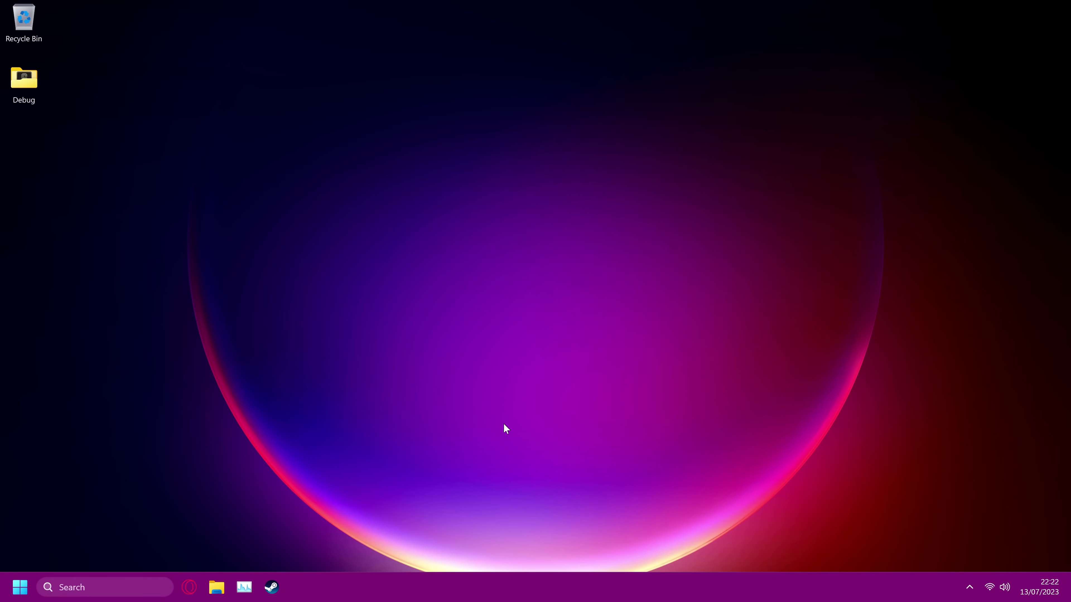
Launch AMD Software: Adrenalin Edition from the desktop menu and open Gaming > Global Display
{"action": "right_click", "coordinate": [505, 426]}
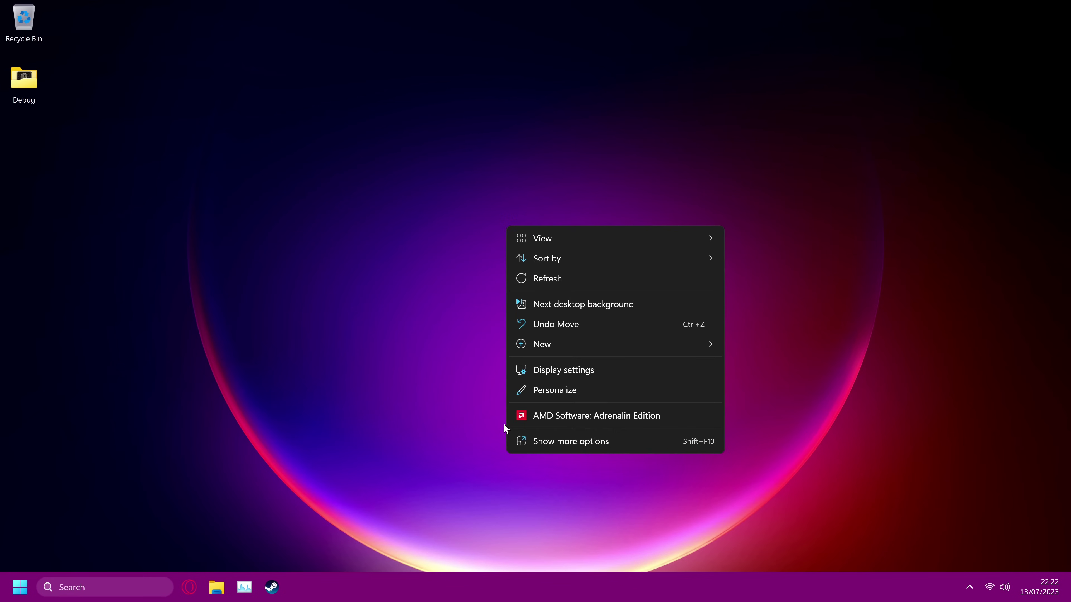
{"action": "left_click", "coordinate": [548, 414]}
{"action": "left_click", "coordinate": [248, 44]}
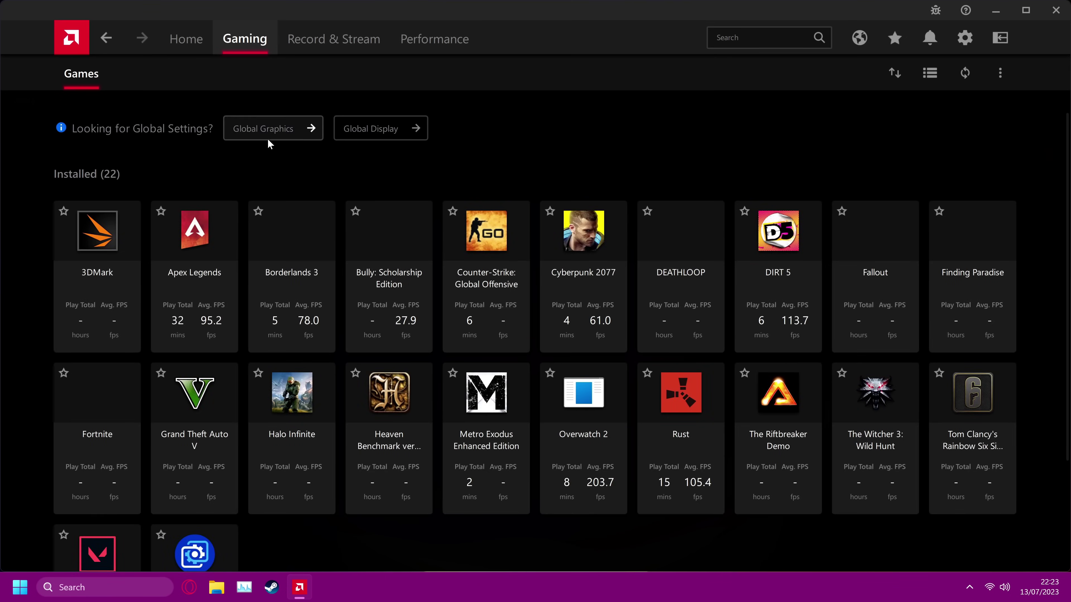
{"action": "left_click", "coordinate": [405, 132]}
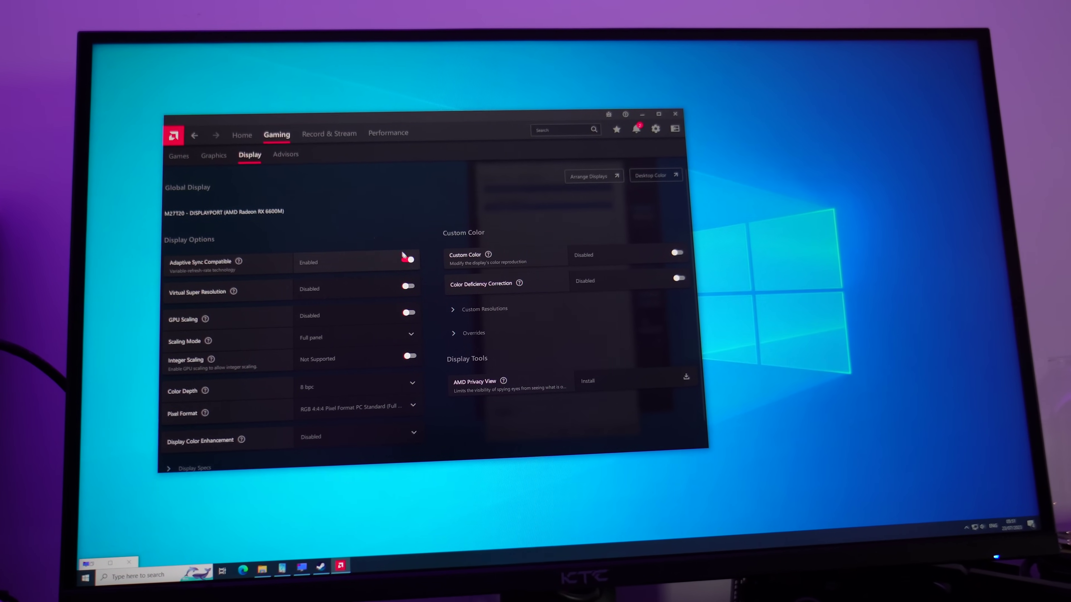
Turn on Adaptive Sync Compatible, then list the Graphics tab's Wait for Vertical Refresh options
{"action": "left_click", "coordinate": [409, 260]}
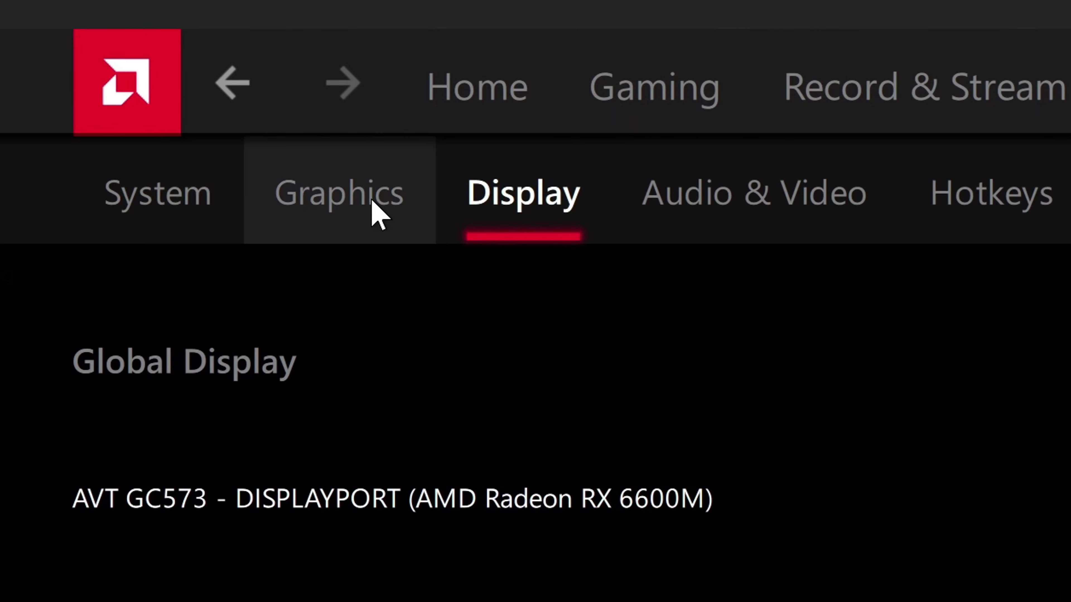
{"action": "left_click", "coordinate": [376, 213]}
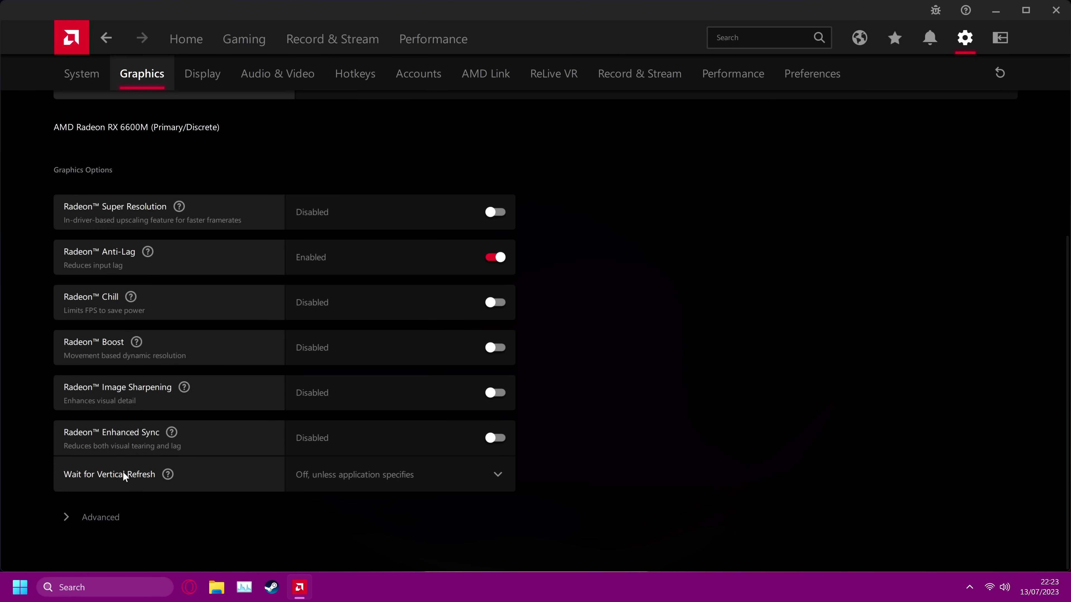
{"action": "left_click", "coordinate": [346, 481]}
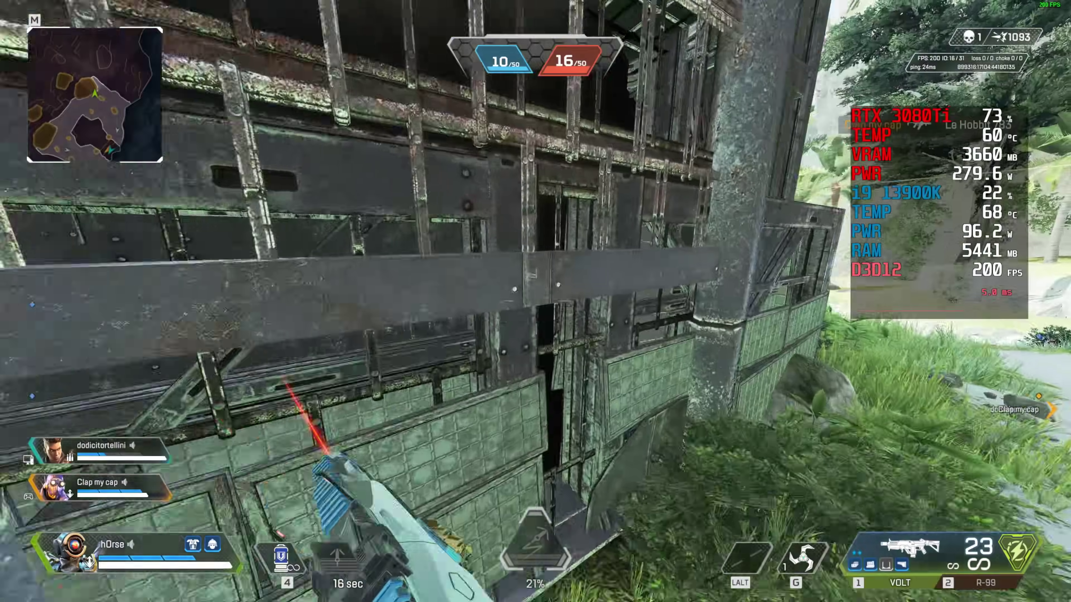
Aim down sights and fire at the enemy, then swap to the R-99 to finish them
{"action": "right_click", "coordinate": [536, 301]}
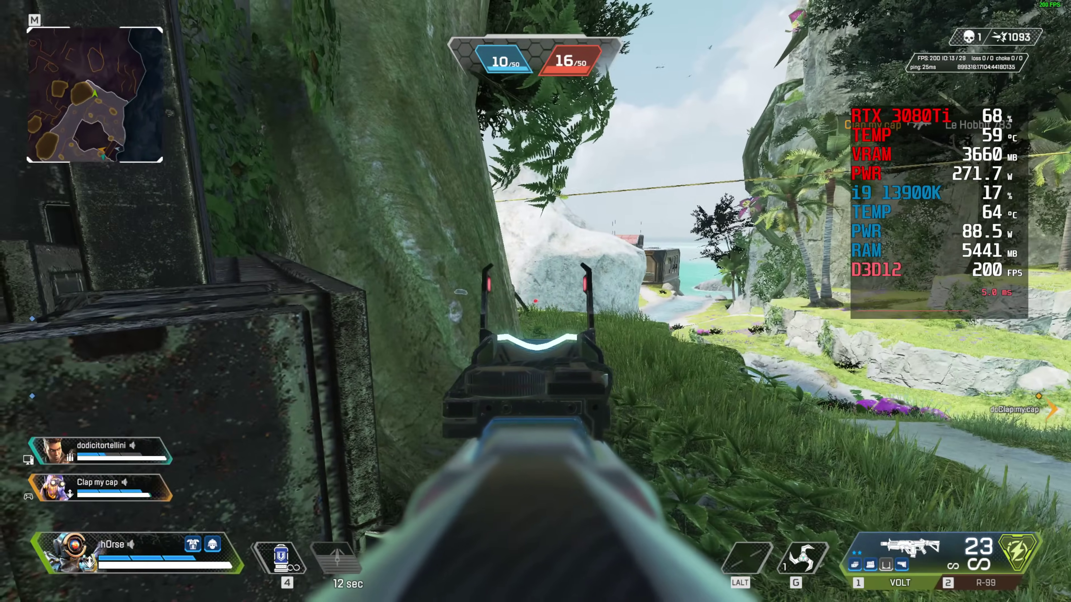
{"action": "left_click", "coordinate": [535, 301]}
{"action": "left_click", "coordinate": [536, 301]}
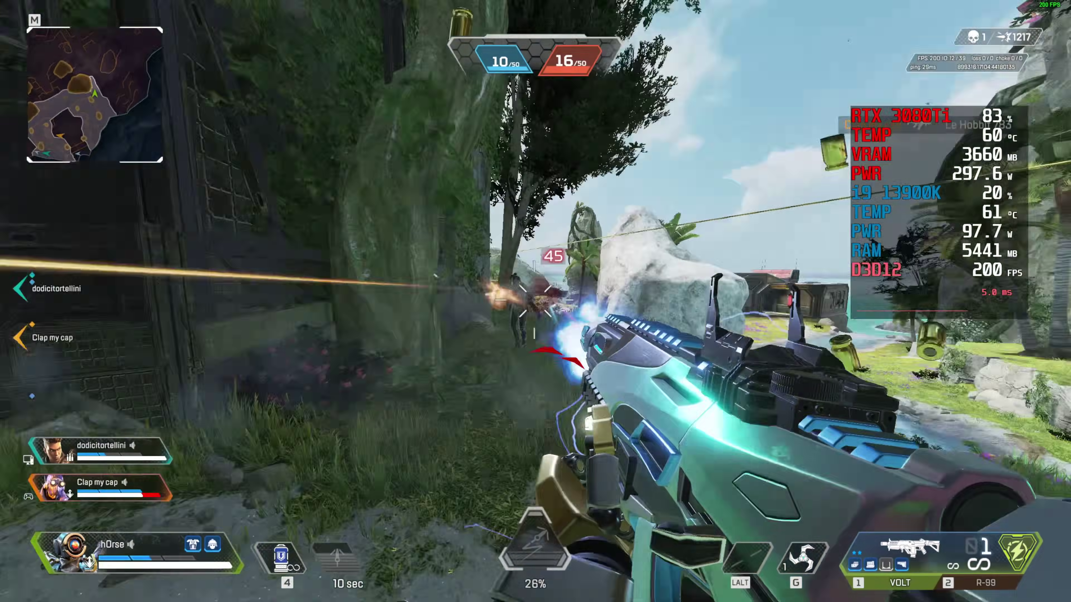
{"action": "key", "text": "2"}
{"action": "key", "text": "1"}
{"action": "left_click", "coordinate": [535, 301]}
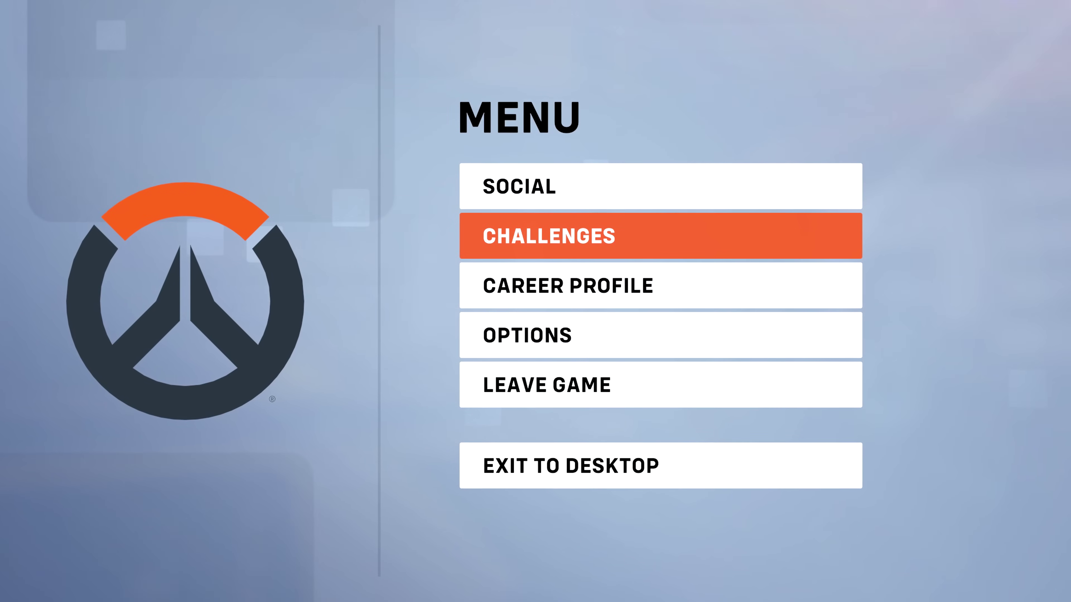
In Overwatch 2 video options, keep Fullscreen, set VSync off and NVIDIA Reflex to Enabled + Boost
{"action": "left_click", "coordinate": [567, 350]}
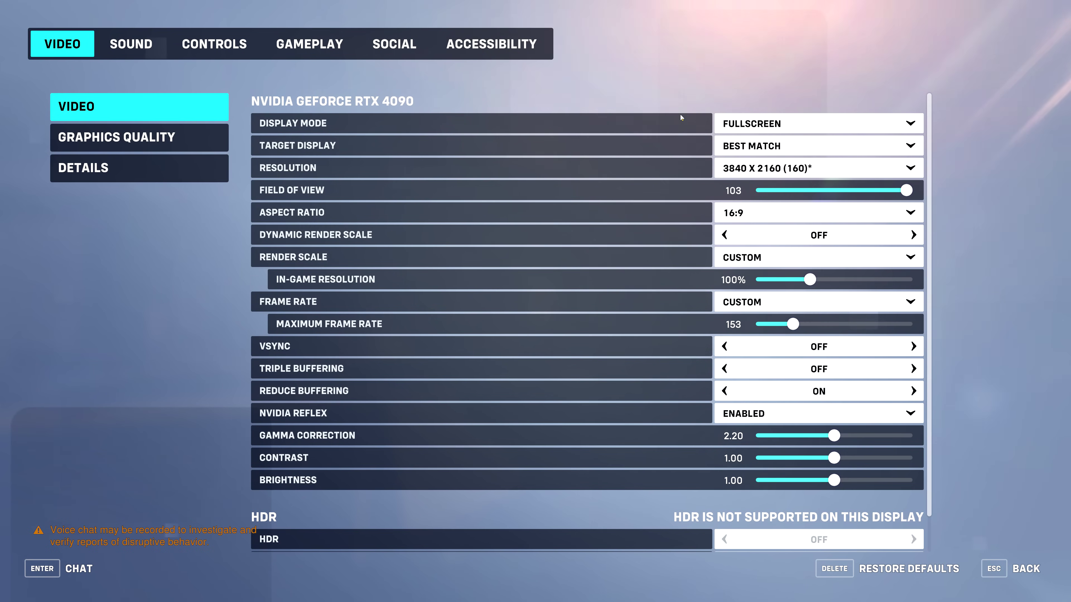
{"action": "left_click", "coordinate": [764, 126]}
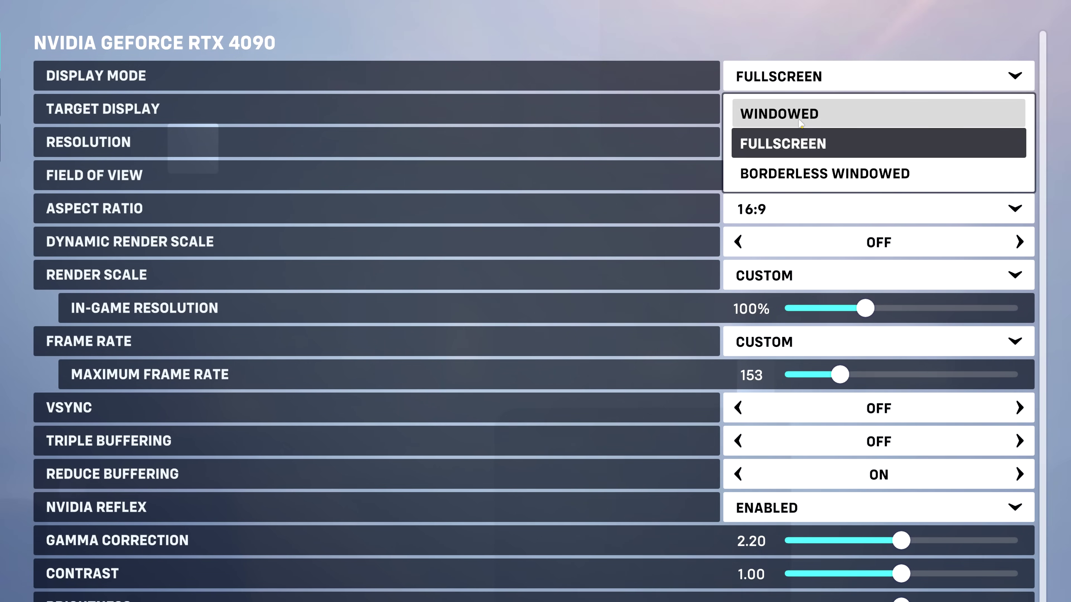
{"action": "left_click", "coordinate": [804, 149]}
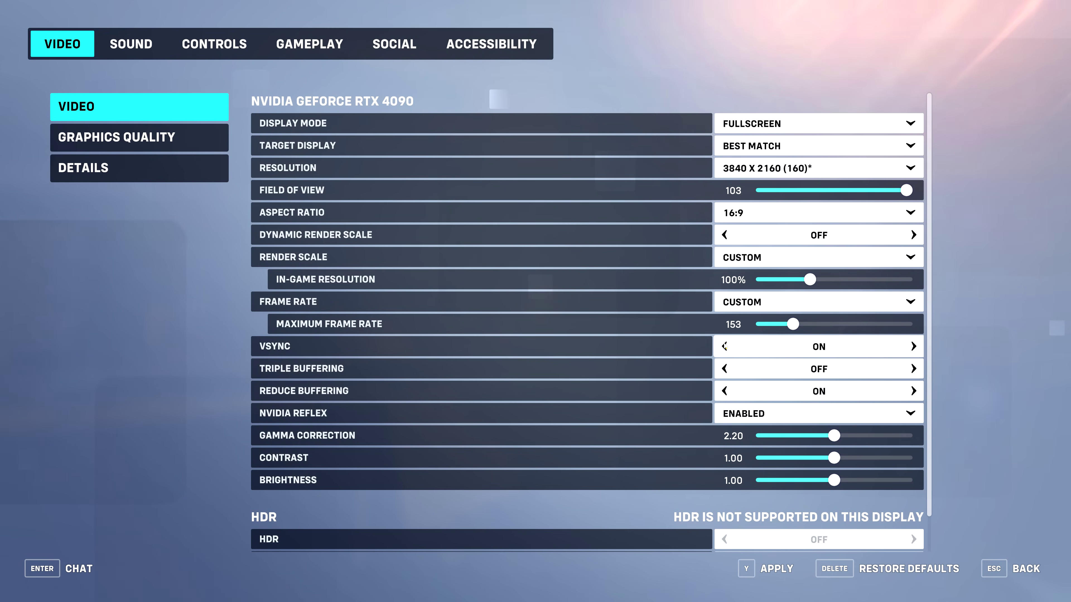
{"action": "left_click", "coordinate": [724, 347]}
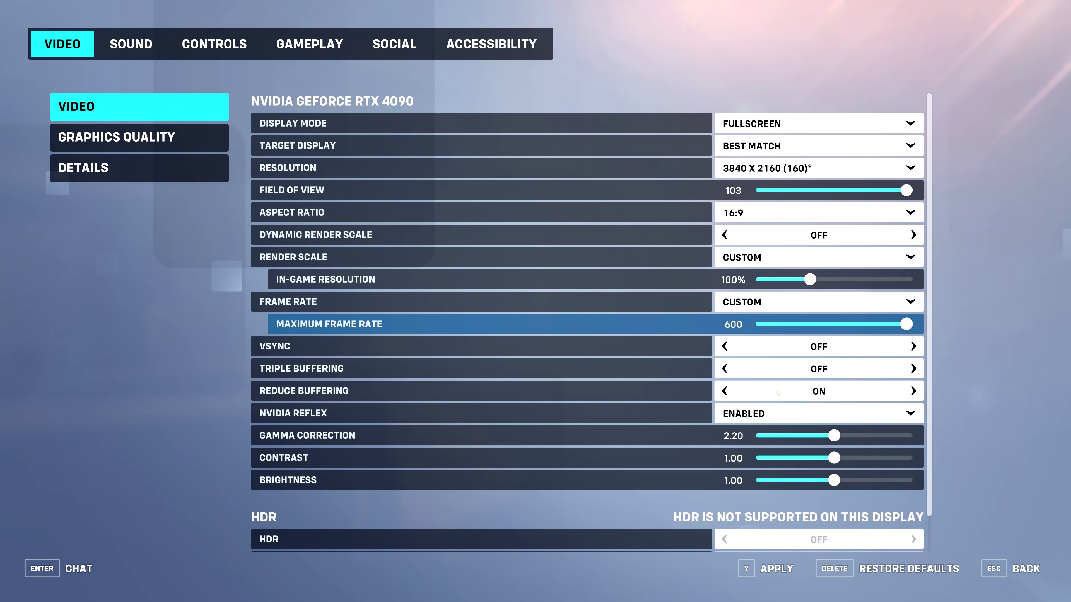
{"action": "left_click", "coordinate": [781, 412]}
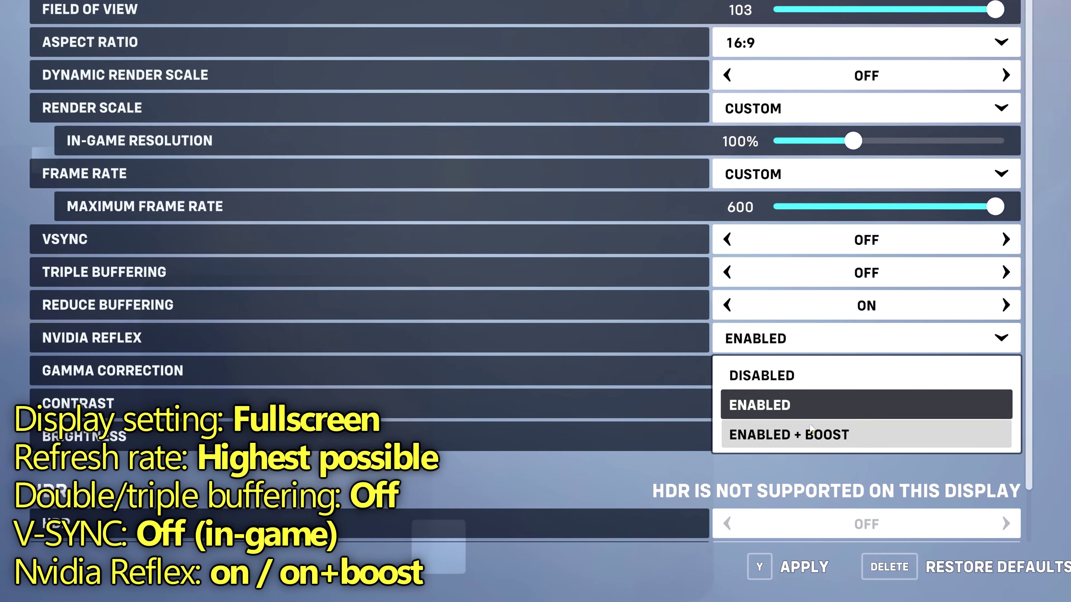
{"action": "left_click", "coordinate": [827, 441]}
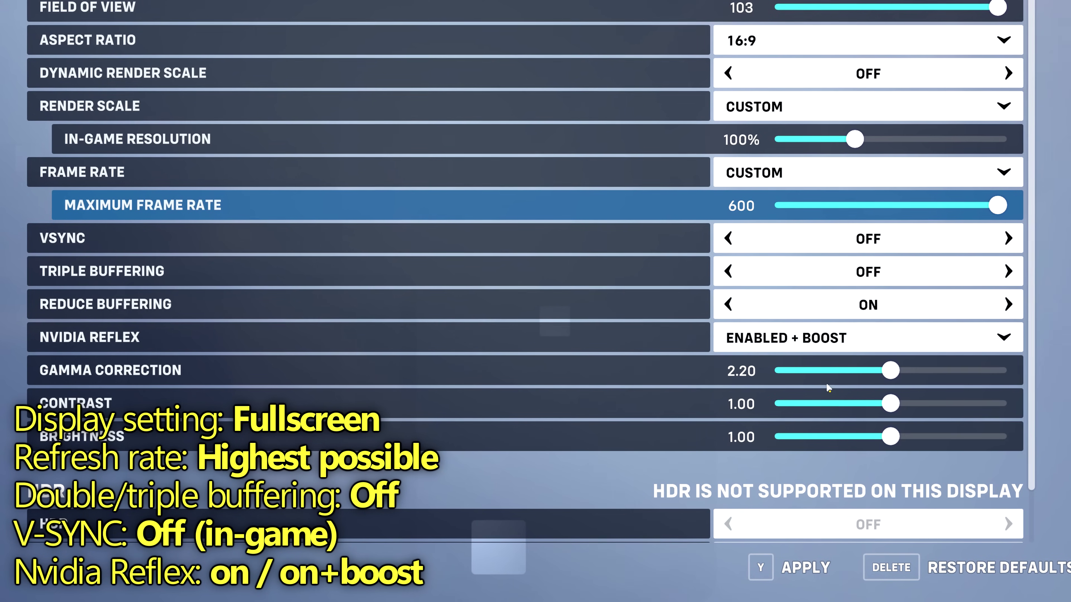